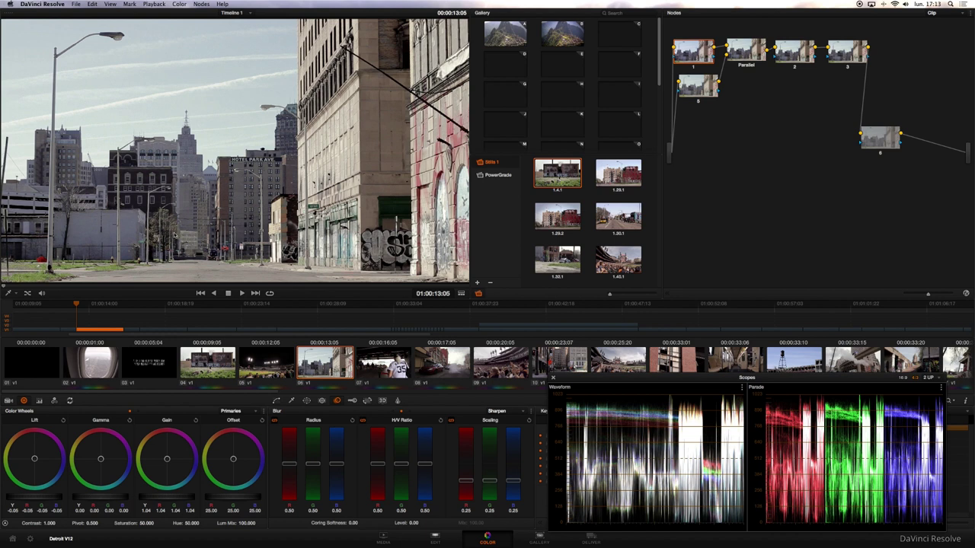
Toggle clip 06's grade off and back on, then bring up clip 04 with the geese.
{"action": "key", "text": "shift+d"}
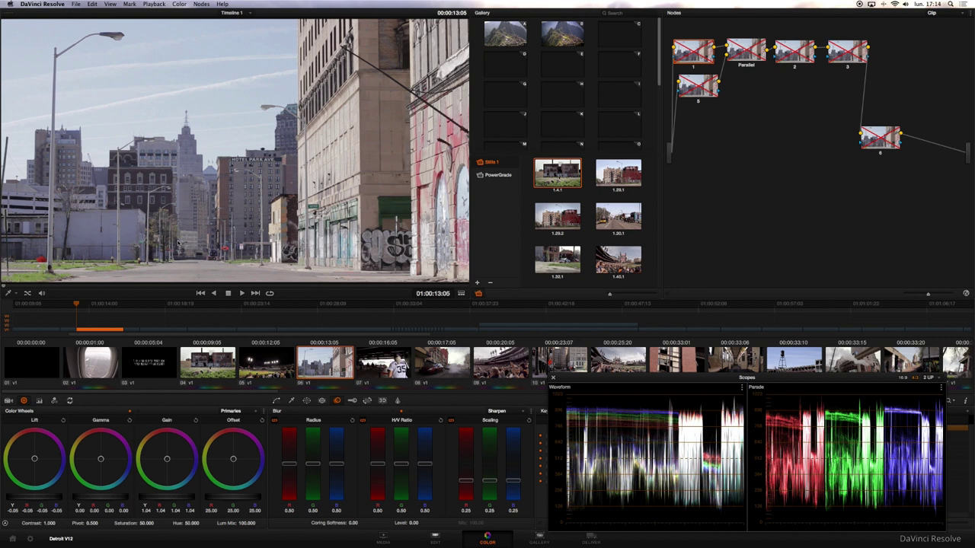
{"action": "key", "text": "shift+d"}
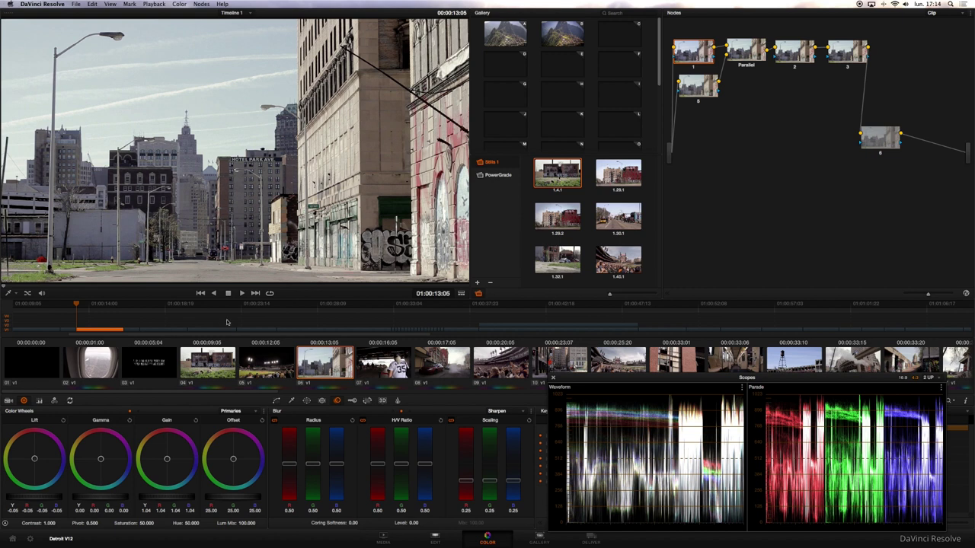
{"action": "left_click", "coordinate": [225, 366]}
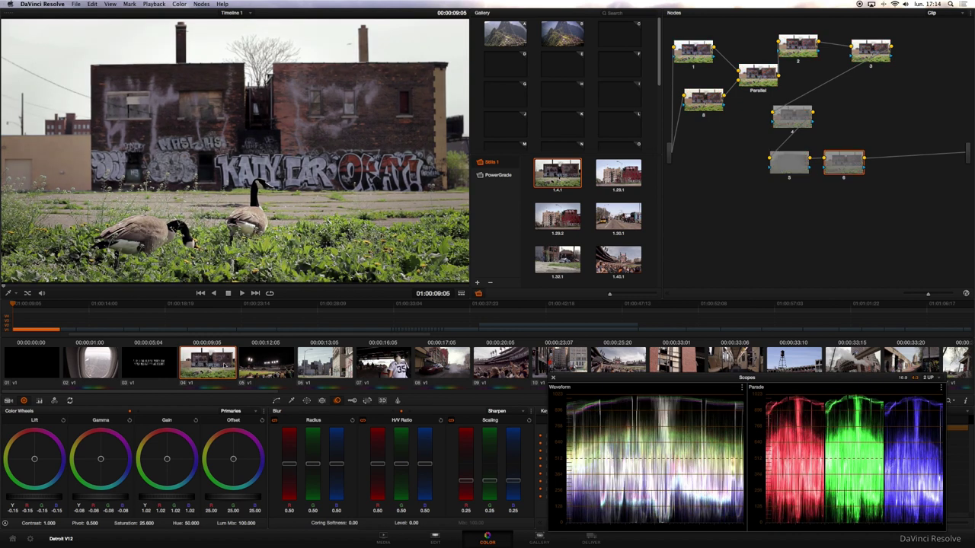
Bring up the police-car clip, then the aerial building clip.
{"action": "scroll", "coordinate": [225, 366], "scroll_direction": "right", "scroll_amount": 5}
{"action": "scroll", "coordinate": [226, 365], "scroll_direction": "right", "scroll_amount": 5}
{"action": "scroll", "coordinate": [225, 366], "scroll_direction": "right", "scroll_amount": 5}
{"action": "scroll", "coordinate": [225, 366], "scroll_direction": "right", "scroll_amount": 5}
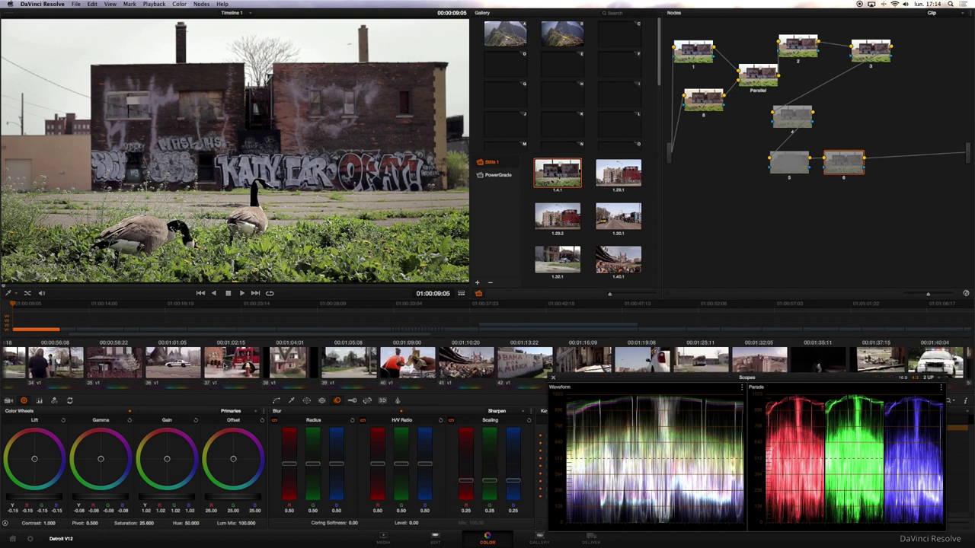
{"action": "scroll", "coordinate": [487, 364], "scroll_direction": "right", "scroll_amount": 5}
{"action": "scroll", "coordinate": [487, 364], "scroll_direction": "right", "scroll_amount": 5}
{"action": "scroll", "coordinate": [487, 364], "scroll_direction": "right", "scroll_amount": 5}
{"action": "scroll", "coordinate": [487, 364], "scroll_direction": "right", "scroll_amount": 5}
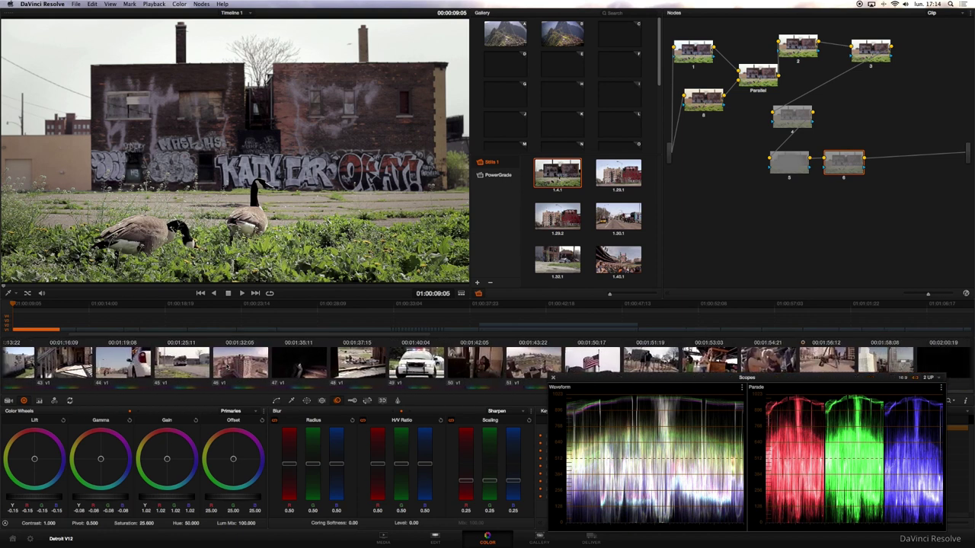
{"action": "left_click", "coordinate": [417, 362]}
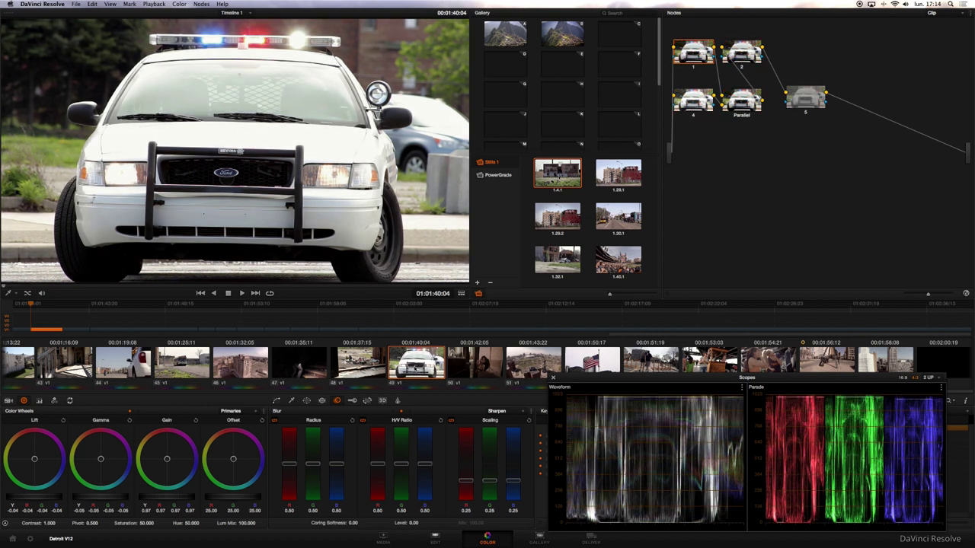
{"action": "scroll", "coordinate": [462, 362], "scroll_direction": "left", "scroll_amount": 5}
{"action": "left_click", "coordinate": [462, 362]}
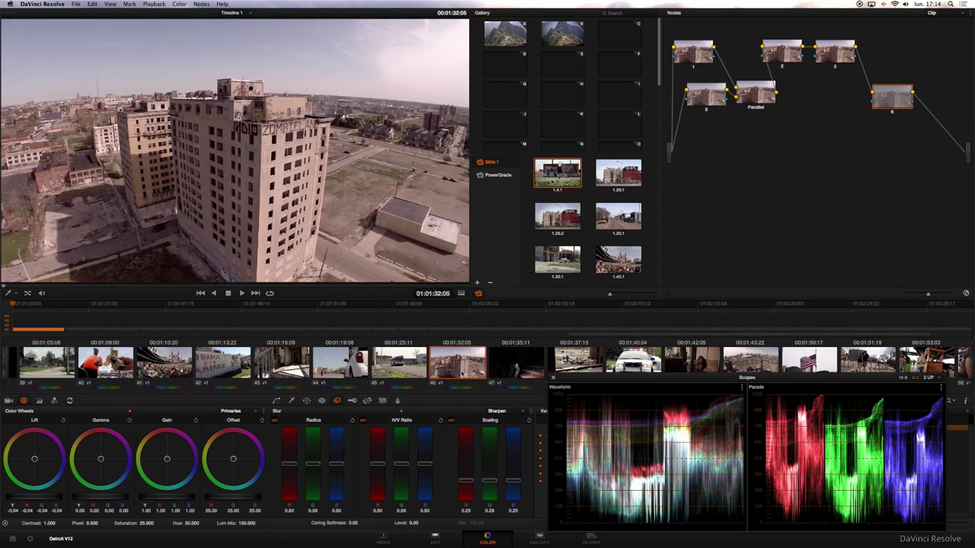
Compare the aerial clip at 01:01:34:03 with its ungraded version, then select clip 28.
{"action": "left_click_drag", "start_coordinate": [15, 305], "coordinate": [43, 306]}
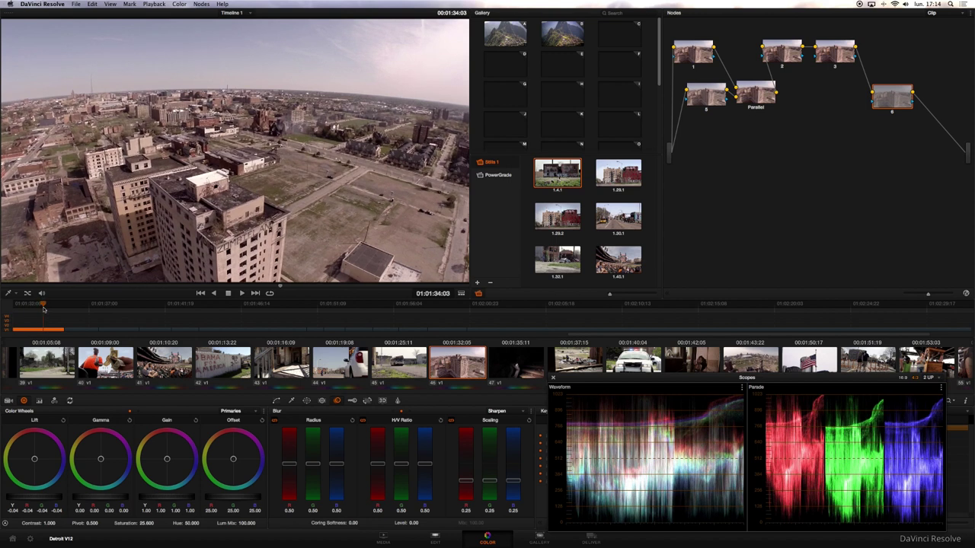
{"action": "key", "text": "shift+d"}
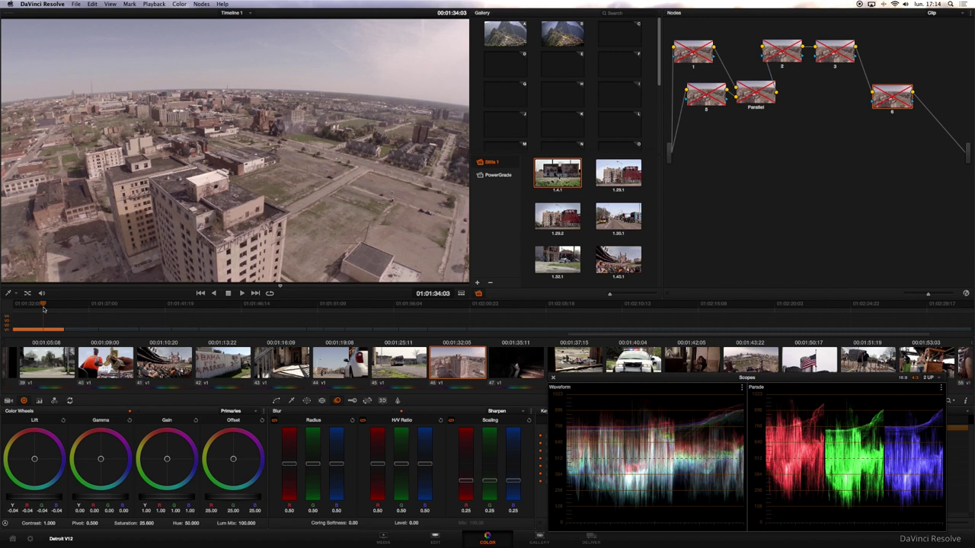
{"action": "key", "text": "shift+d"}
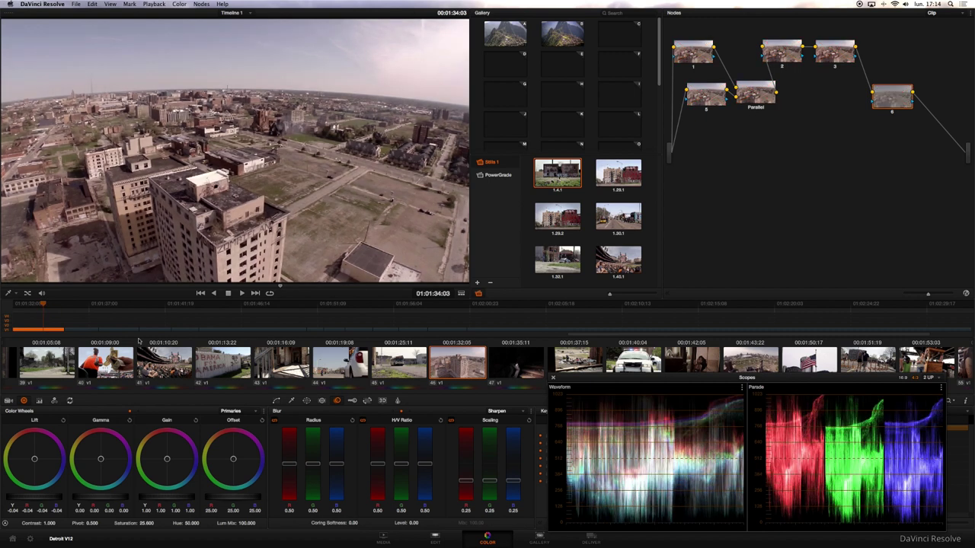
{"action": "scroll", "coordinate": [43, 308], "scroll_direction": "left", "scroll_amount": 10}
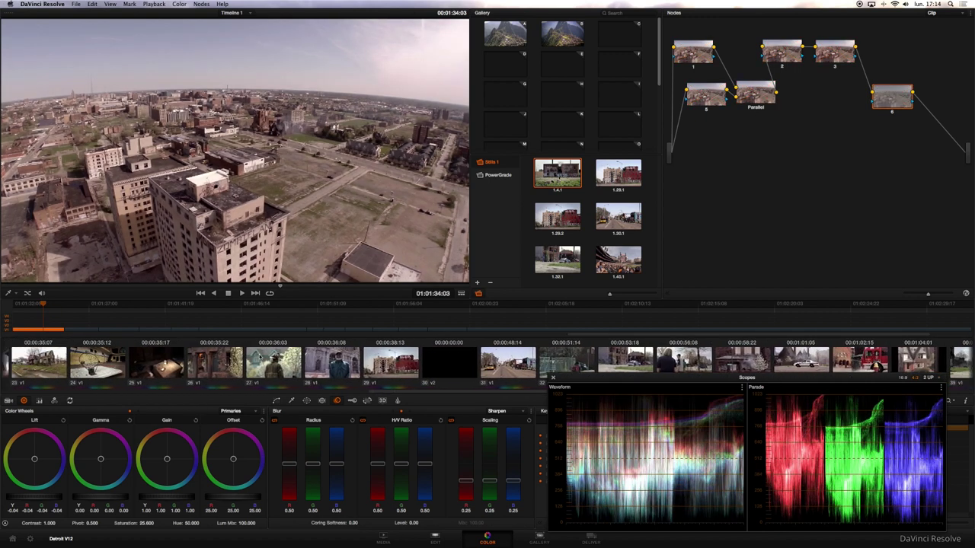
{"action": "left_click", "coordinate": [317, 368]}
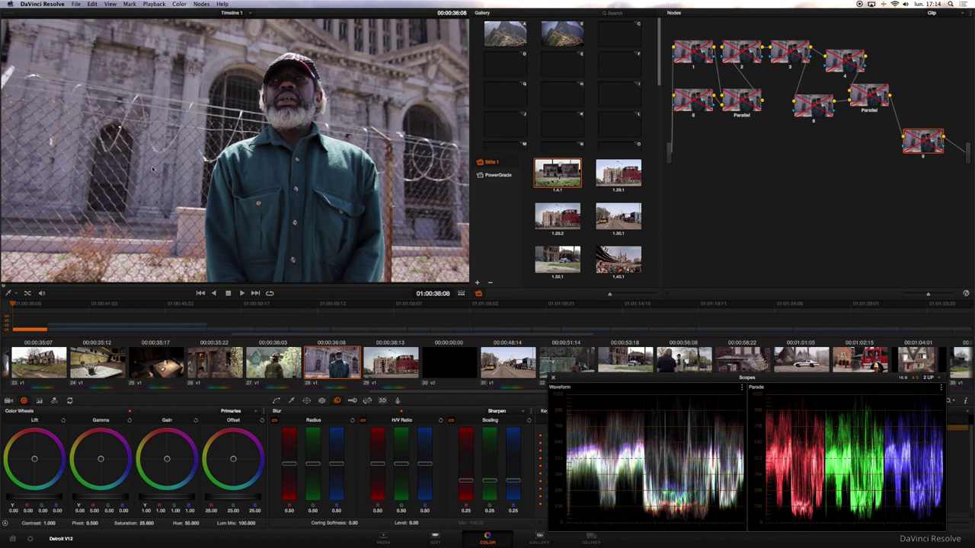
Toggle clip 28's grade on and off to compare it with the original.
{"action": "key", "text": "shift+d"}
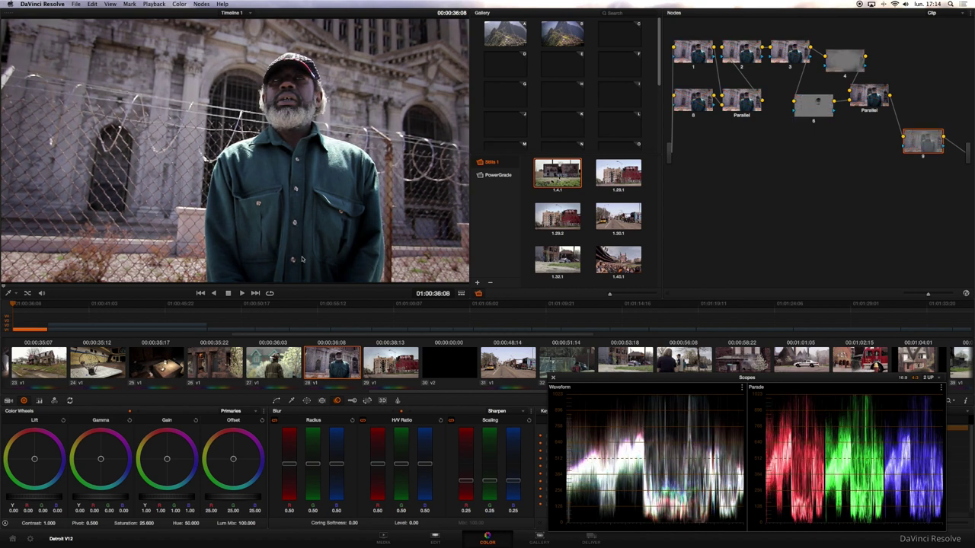
{"action": "key", "text": "shift+d"}
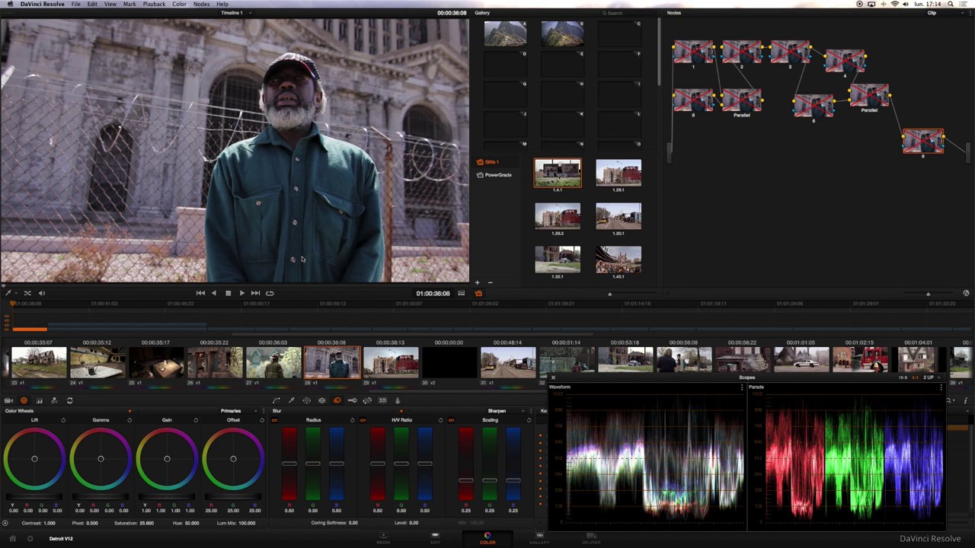
{"action": "key", "text": "shift+d"}
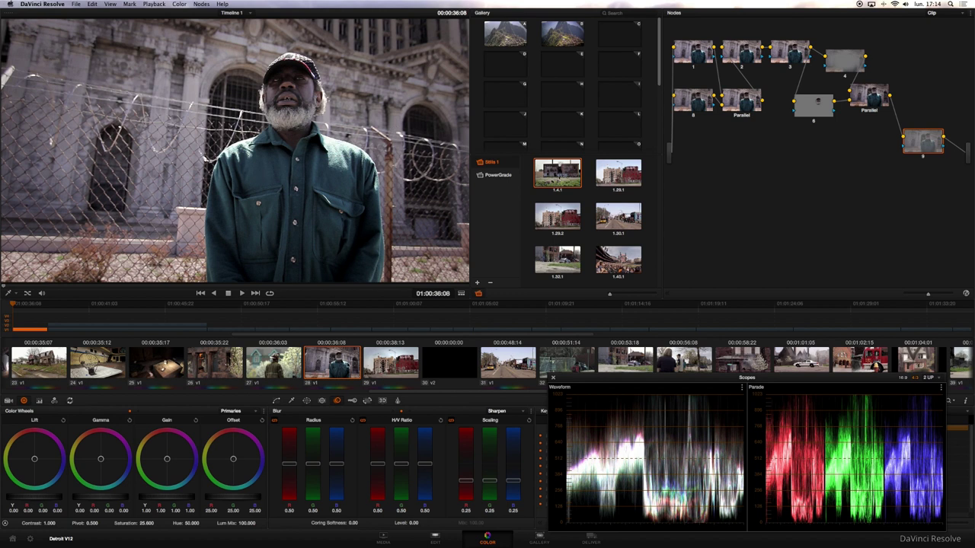
Bring up clip 10, the downtown street with a lane-closed sign.
{"action": "scroll", "coordinate": [347, 364], "scroll_direction": "up", "scroll_amount": 3}
{"action": "scroll", "coordinate": [346, 364], "scroll_direction": "up", "scroll_amount": 10}
{"action": "scroll", "coordinate": [347, 364], "scroll_direction": "up", "scroll_amount": 10}
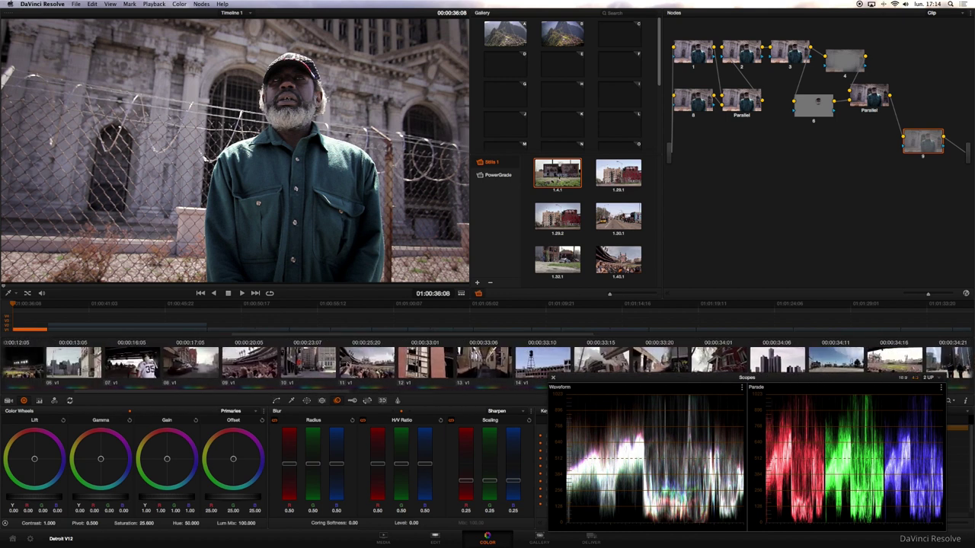
{"action": "scroll", "coordinate": [346, 364], "scroll_direction": "up", "scroll_amount": 10}
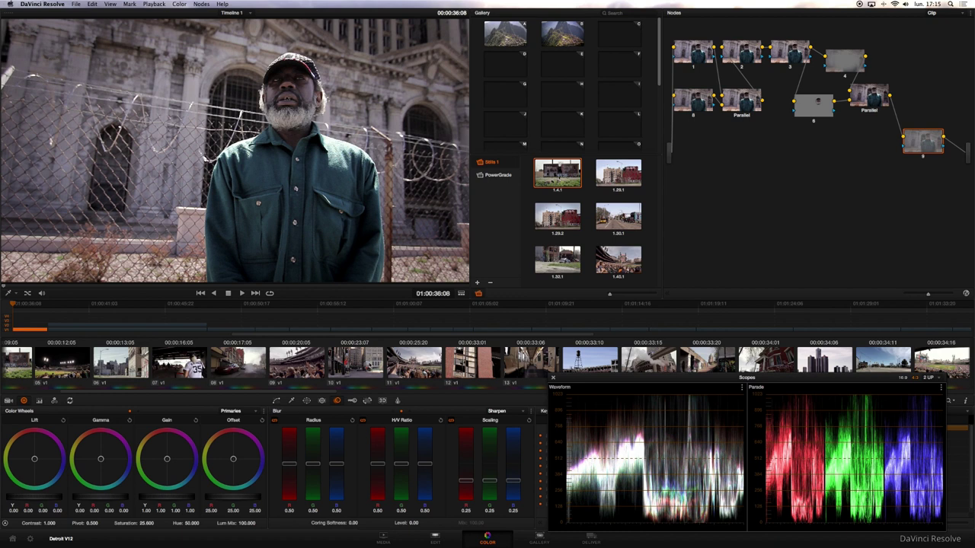
{"action": "left_click", "coordinate": [355, 363]}
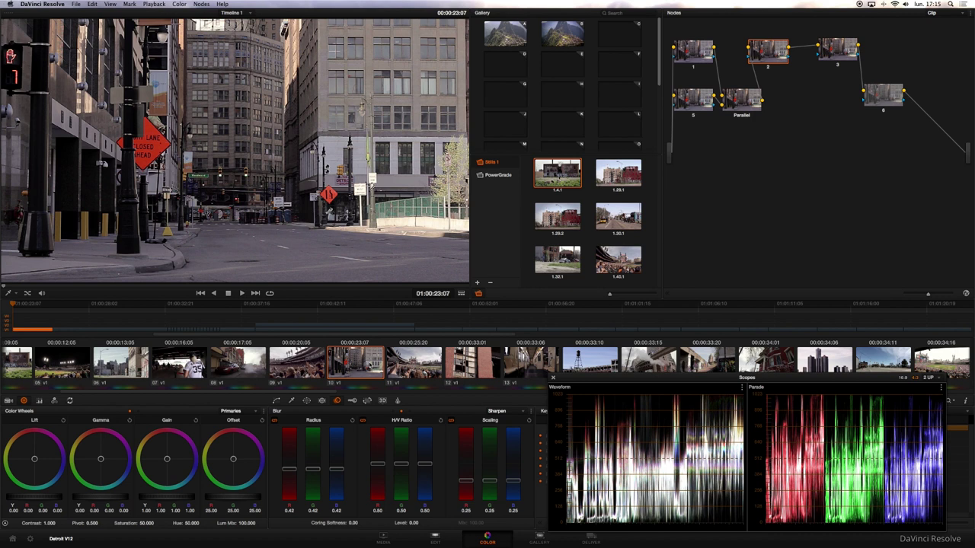
Bypass clip 10's nodes, then switch through clips 11, 09 and 10 back to 11.
{"action": "key", "text": "alt+d"}
{"action": "key", "text": "alt+d"}
{"action": "scroll", "coordinate": [366, 364], "scroll_direction": "right", "scroll_amount": 2}
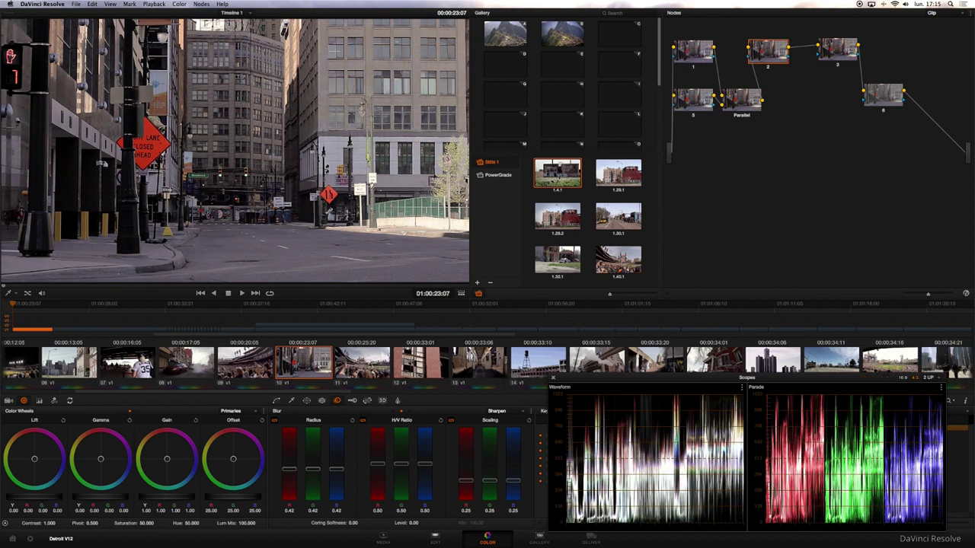
{"action": "left_click", "coordinate": [362, 363]}
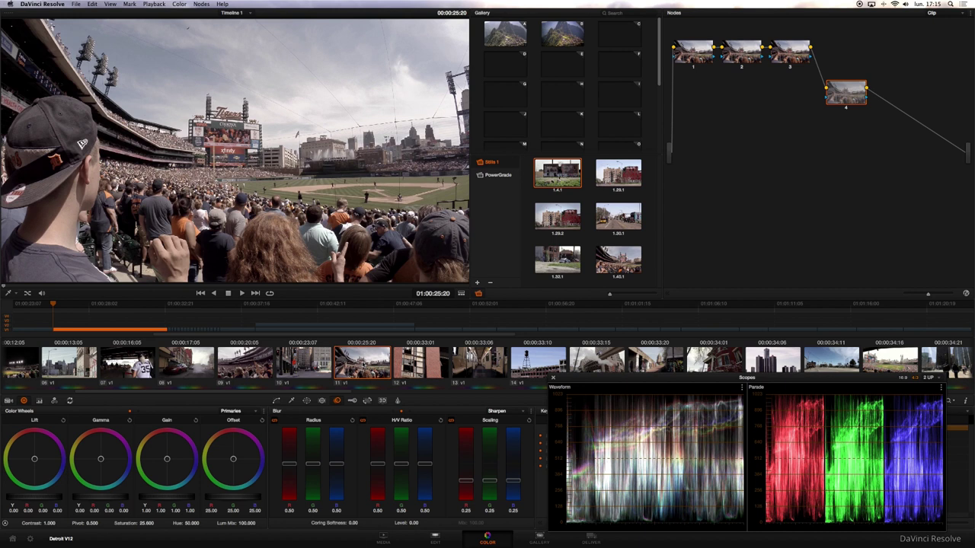
{"action": "left_click", "coordinate": [309, 366]}
{"action": "key", "text": "Down"}
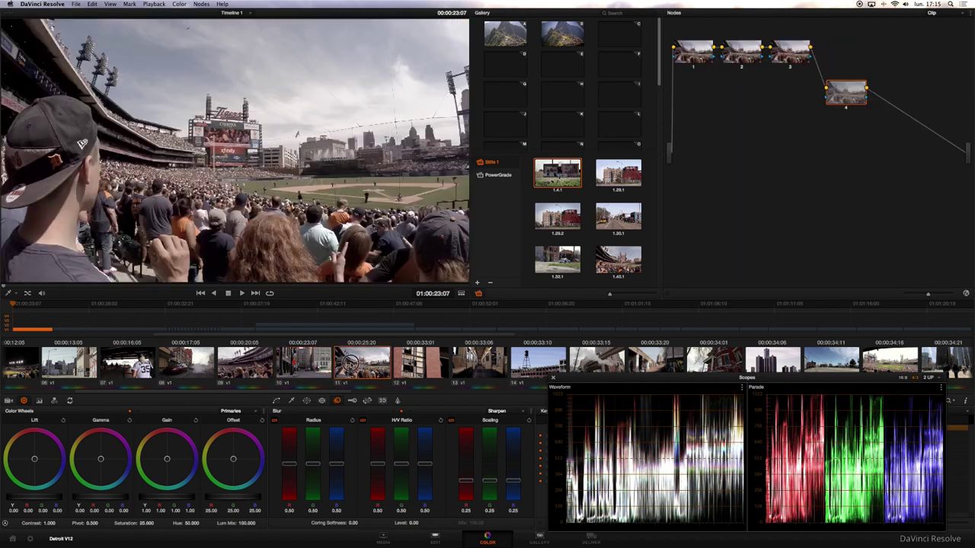
{"action": "left_click", "coordinate": [241, 368]}
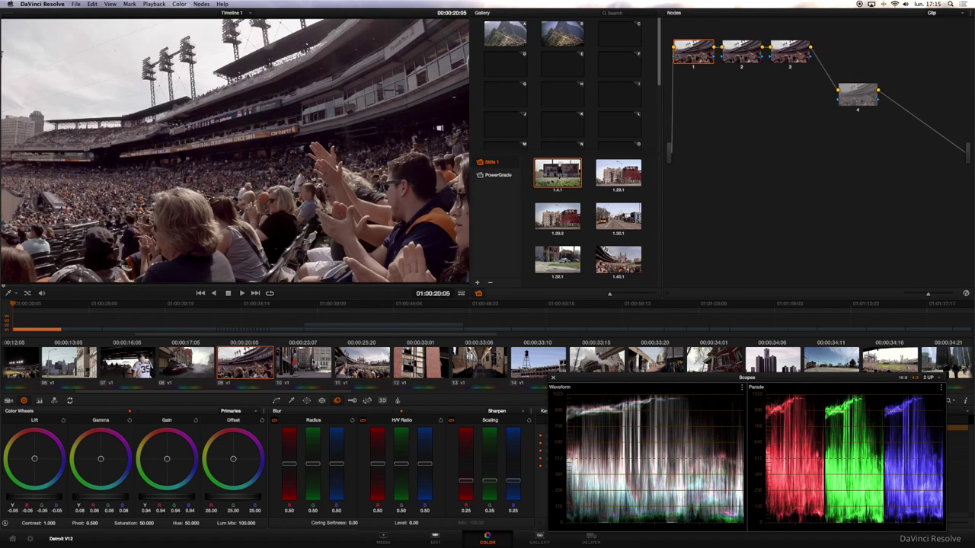
{"action": "left_click", "coordinate": [304, 362]}
{"action": "left_click", "coordinate": [362, 360]}
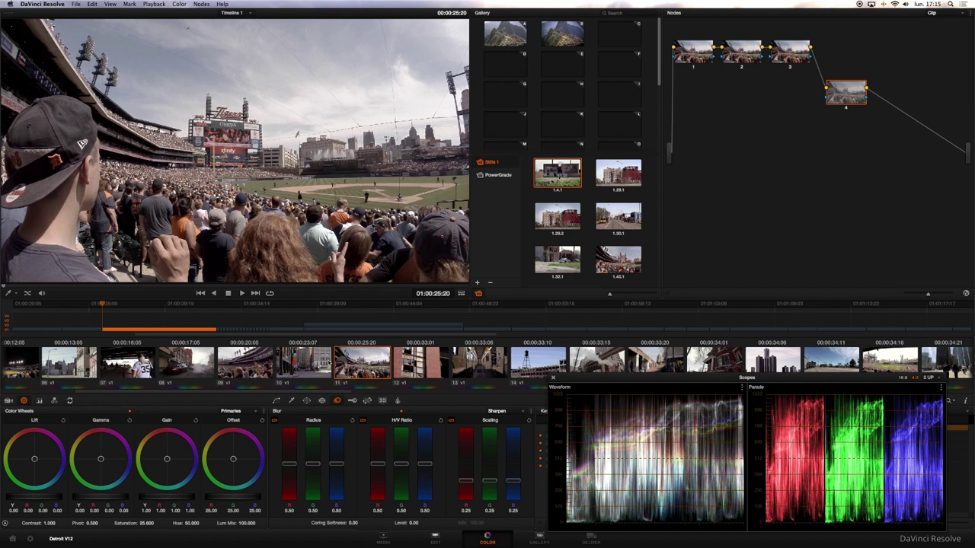
Flip between clips 11 and 10, then review the grades of clips 07, 08 and 09.
{"action": "key", "text": "Up"}
{"action": "key", "text": "Down"}
{"action": "key", "text": "Up"}
{"action": "key", "text": "Down"}
{"action": "key", "text": "Up"}
{"action": "key", "text": "Up"}
{"action": "key", "text": "Up"}
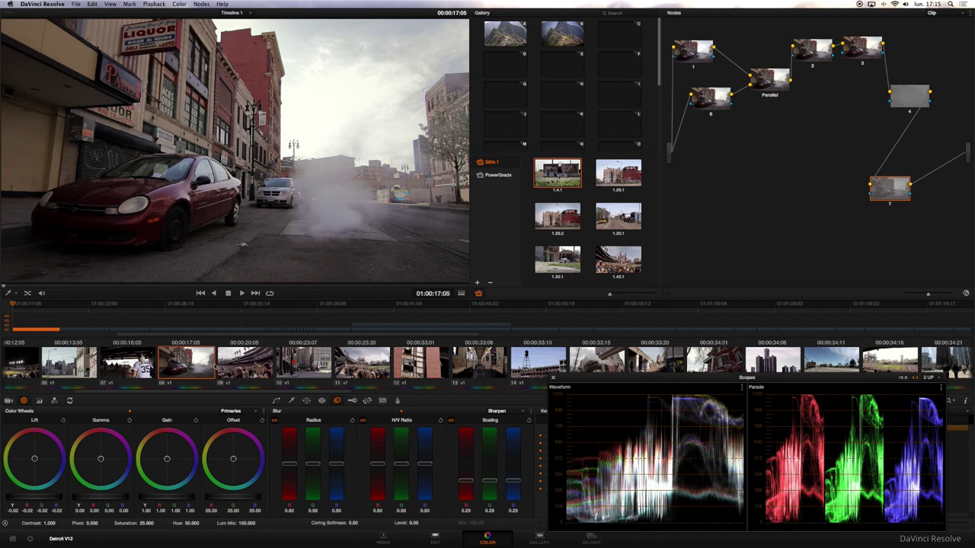
{"action": "left_click", "coordinate": [155, 369]}
{"action": "left_click", "coordinate": [185, 366]}
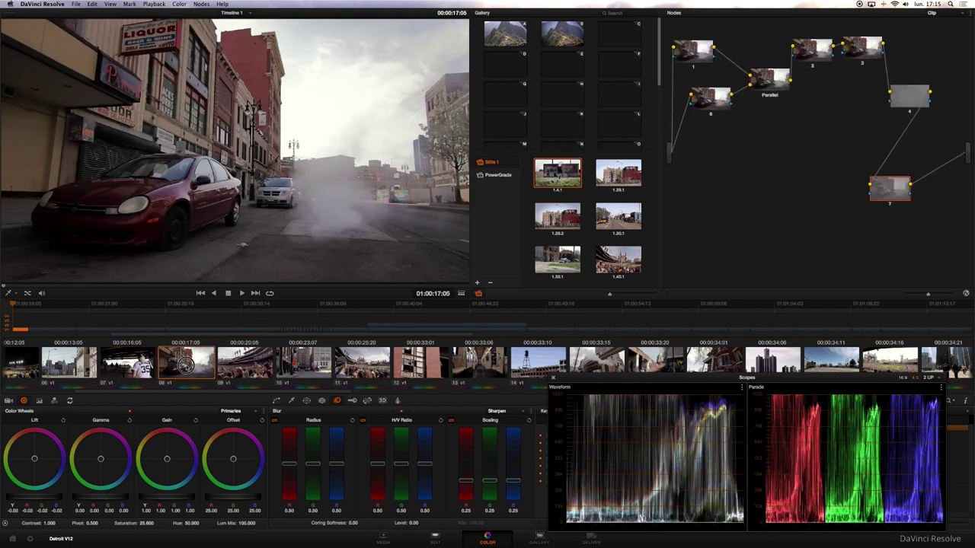
{"action": "left_click", "coordinate": [252, 368]}
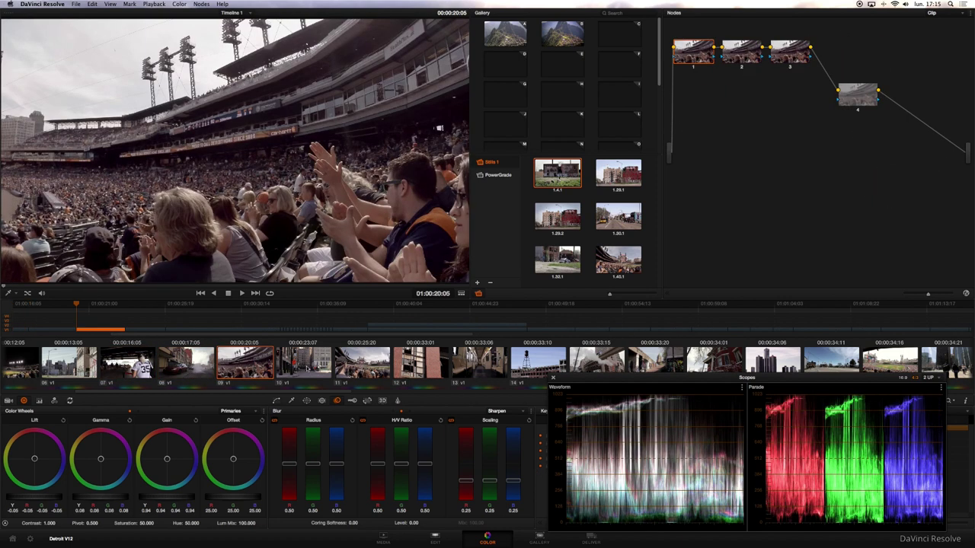
Step back and forth among clips 09, 10 and 11, ending on the stadium clip 11.
{"action": "key", "text": "Down"}
{"action": "key", "text": "Down"}
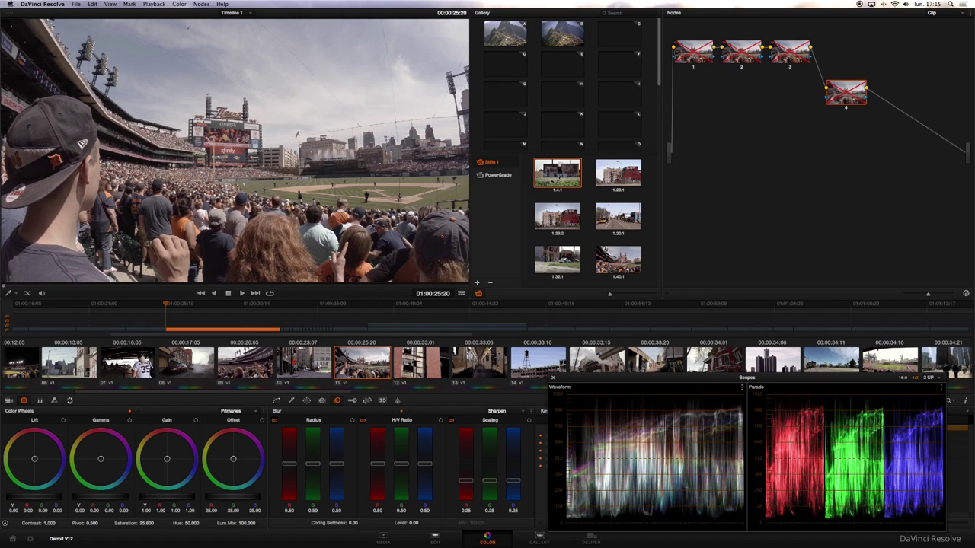
{"action": "key", "text": "Up"}
{"action": "key", "text": "Up"}
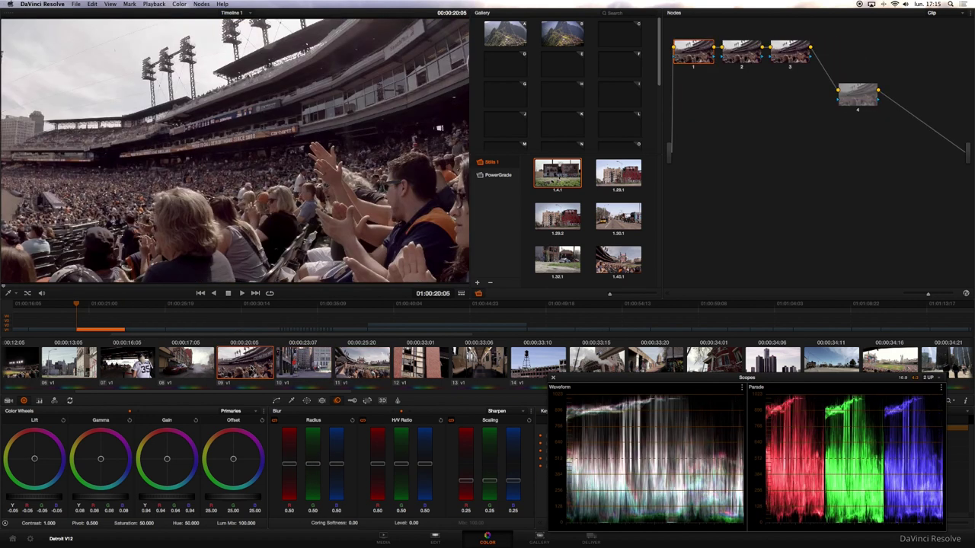
{"action": "left_click", "coordinate": [289, 367]}
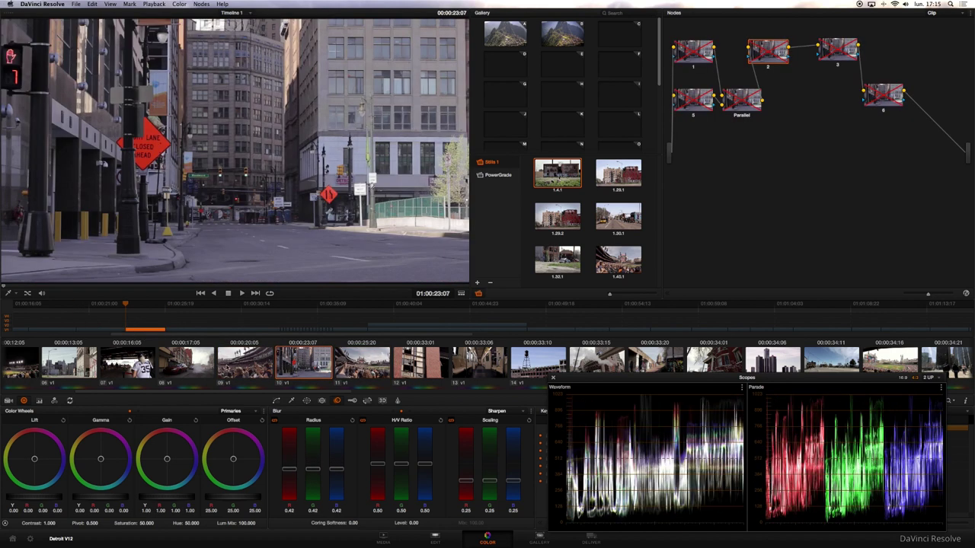
{"action": "key", "text": "Down"}
{"action": "key", "text": "Up"}
{"action": "key", "text": "Down"}
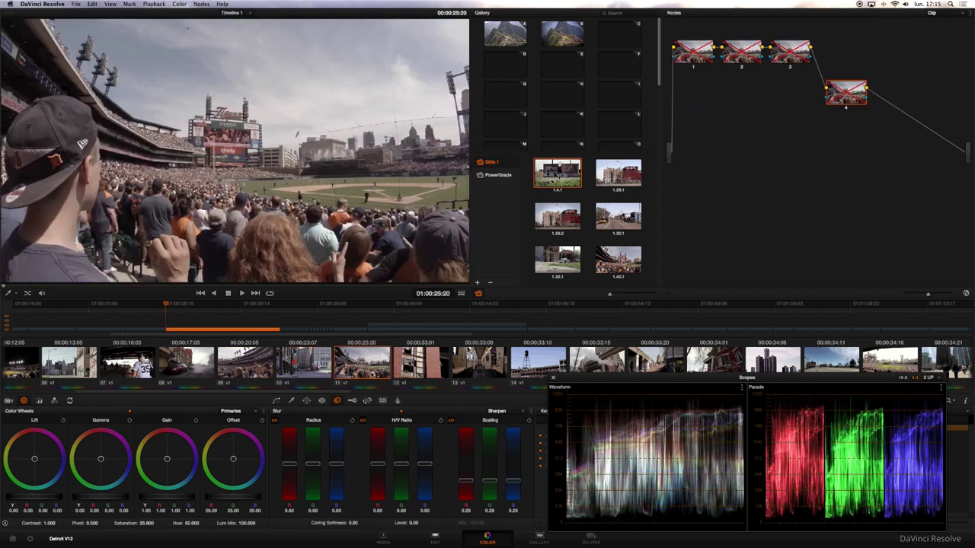
{"action": "key", "text": "Up"}
{"action": "key", "text": "Up"}
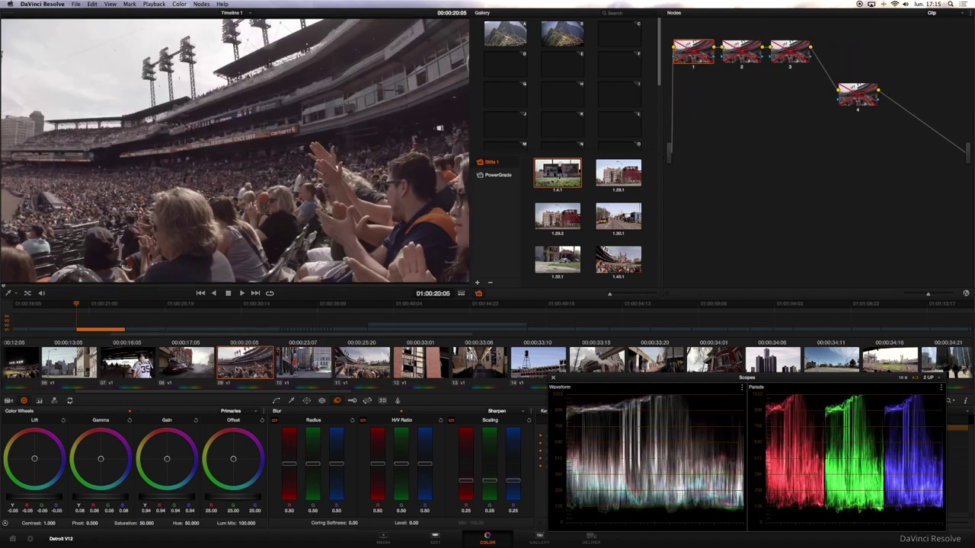
{"action": "key", "text": "Down"}
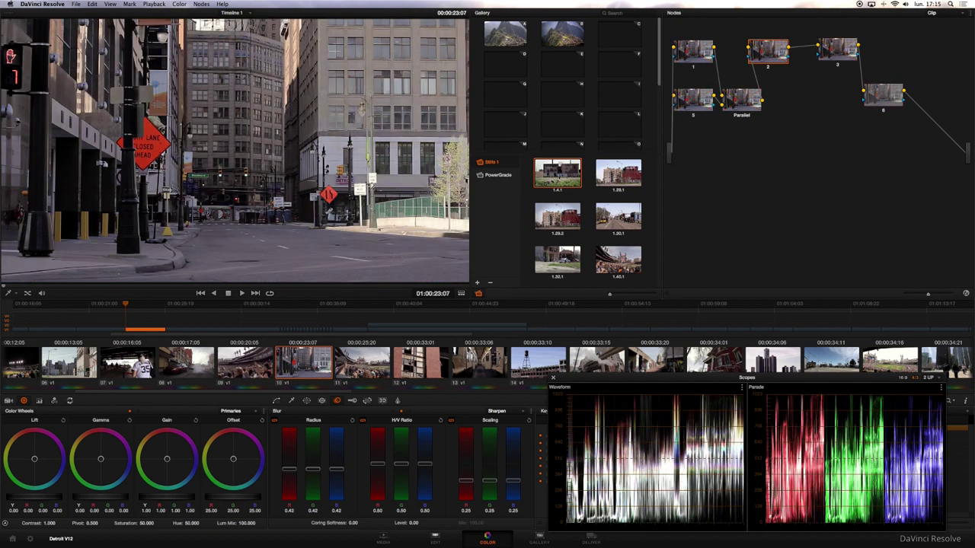
{"action": "key", "text": "Down"}
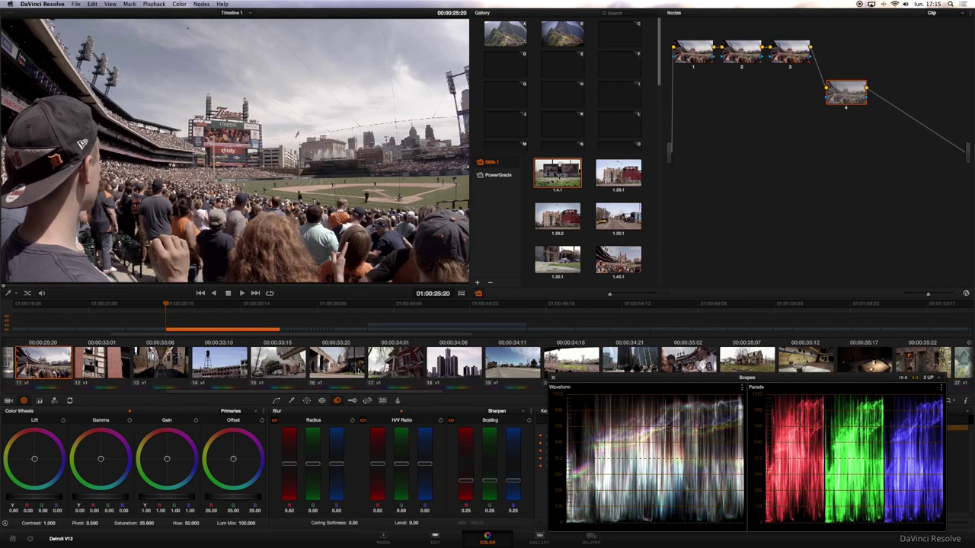
Move through clips 15 and 17 to clip 19 and toggle its grade bypass.
{"action": "left_click", "coordinate": [278, 363]}
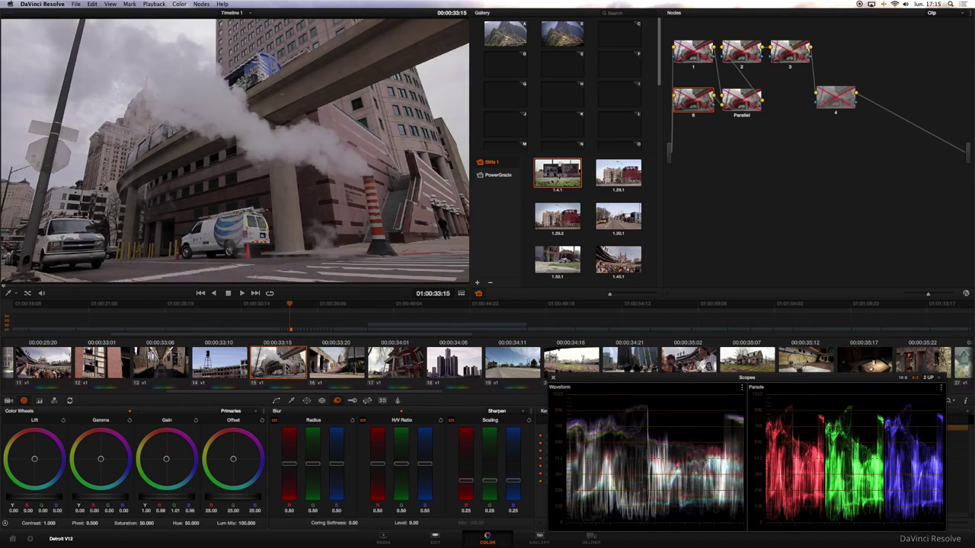
{"action": "key", "text": "Down"}
{"action": "key", "text": "Down"}
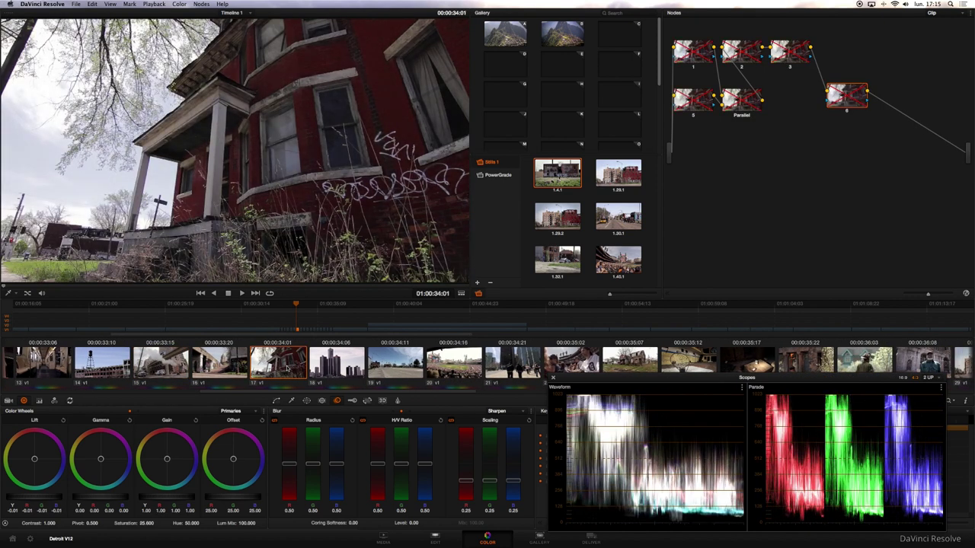
{"action": "key", "text": "Down"}
{"action": "key", "text": "Down"}
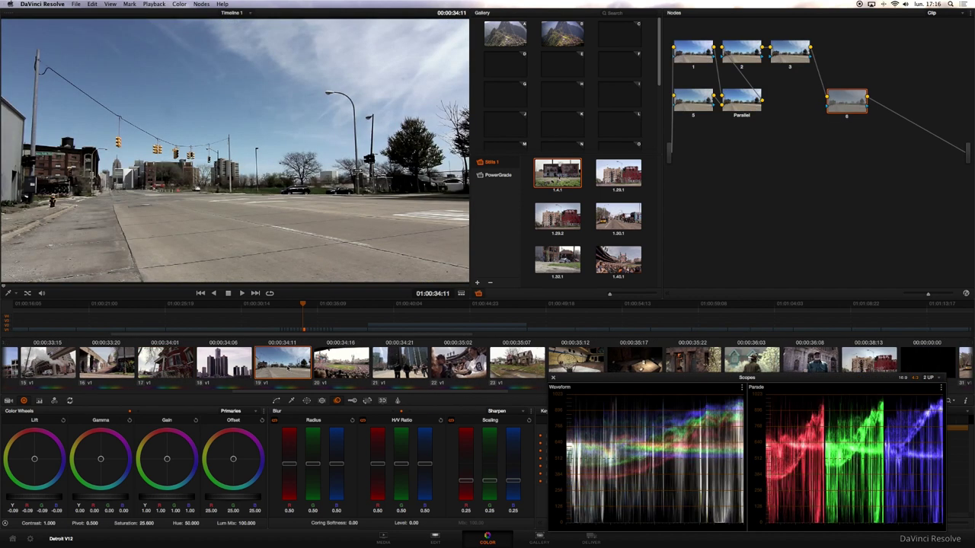
{"action": "key", "text": "alt+d"}
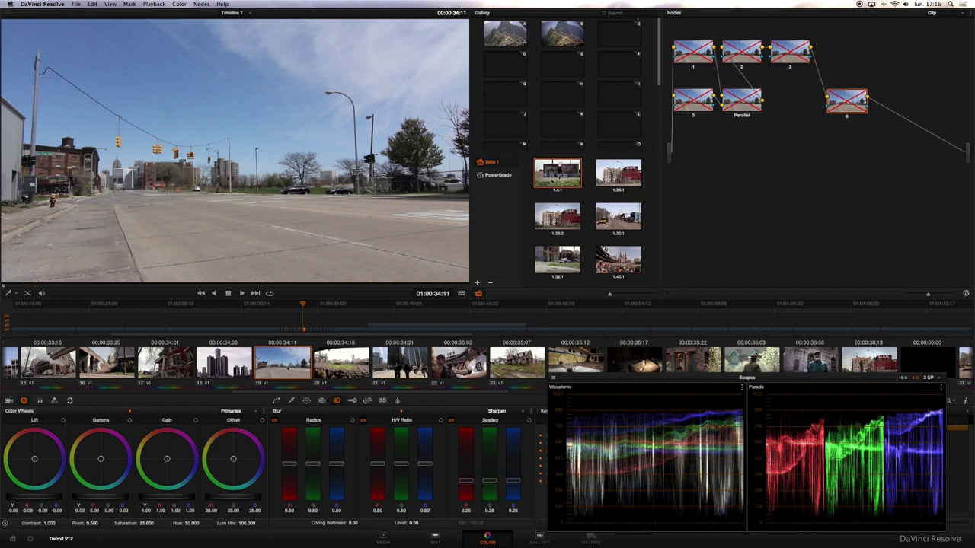
{"action": "key", "text": "alt+d"}
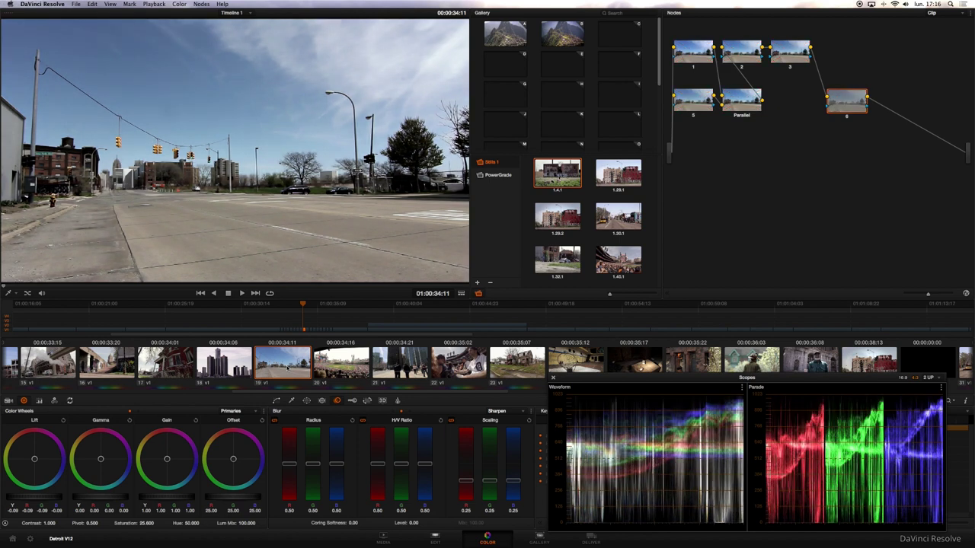
{"action": "key", "text": "alt+d"}
{"action": "key", "text": "alt+d"}
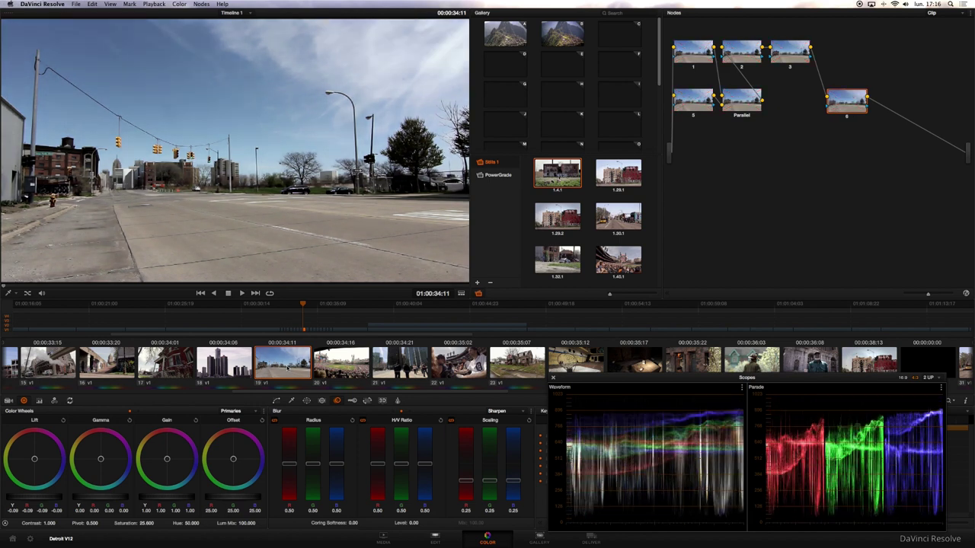
Load the fist sculpture clip at 01:01:56:12.
{"action": "scroll", "coordinate": [287, 369], "scroll_direction": "down", "scroll_amount": 4}
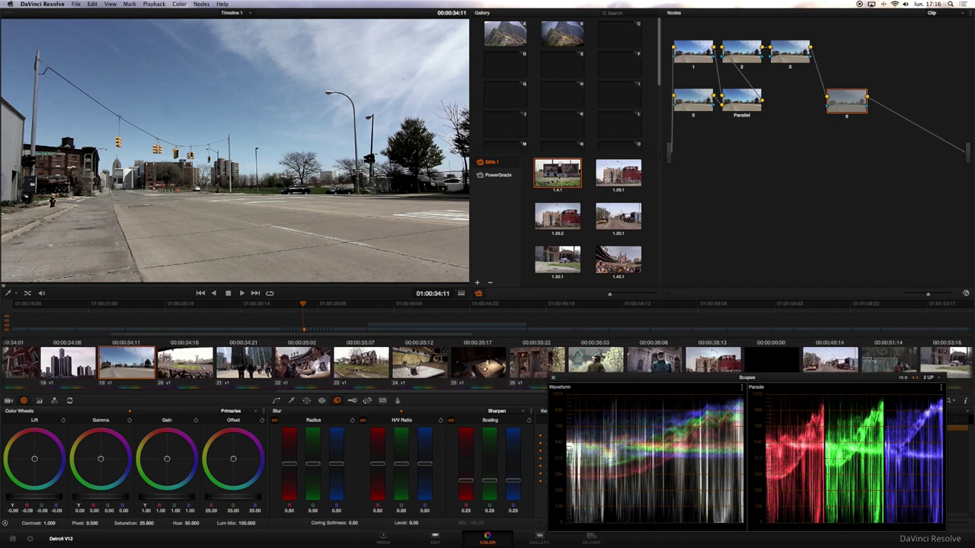
{"action": "scroll", "coordinate": [487, 363], "scroll_direction": "down", "scroll_amount": 4}
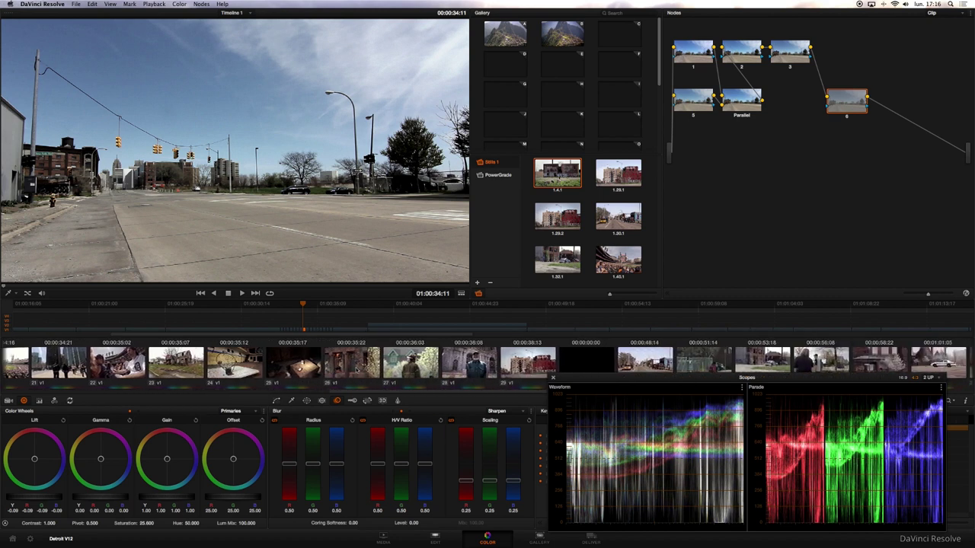
{"action": "scroll", "coordinate": [487, 363], "scroll_direction": "down", "scroll_amount": 4}
{"action": "scroll", "coordinate": [487, 364], "scroll_direction": "down", "scroll_amount": 4}
{"action": "scroll", "coordinate": [487, 364], "scroll_direction": "down", "scroll_amount": 4}
{"action": "scroll", "coordinate": [487, 363], "scroll_direction": "down", "scroll_amount": 4}
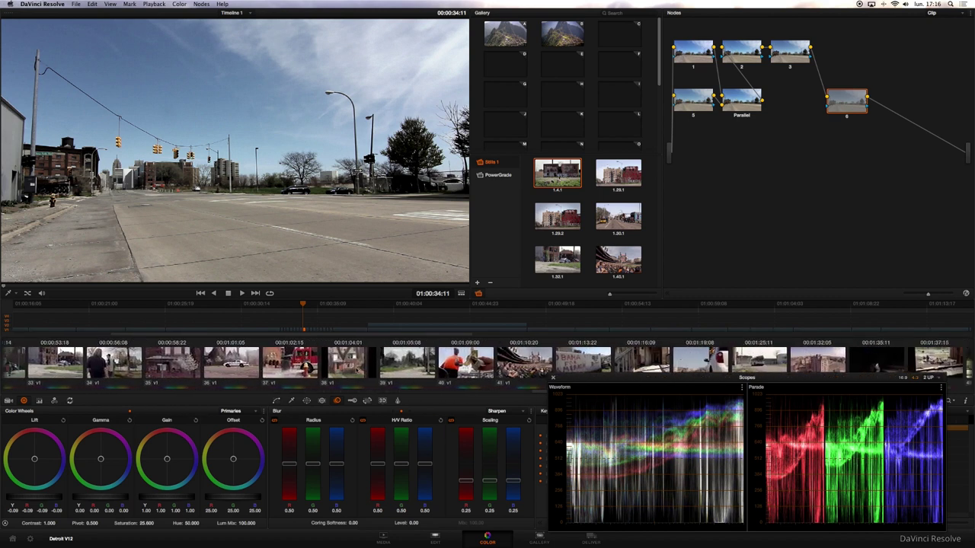
{"action": "scroll", "coordinate": [487, 363], "scroll_direction": "down", "scroll_amount": 4}
{"action": "scroll", "coordinate": [487, 363], "scroll_direction": "down", "scroll_amount": 4}
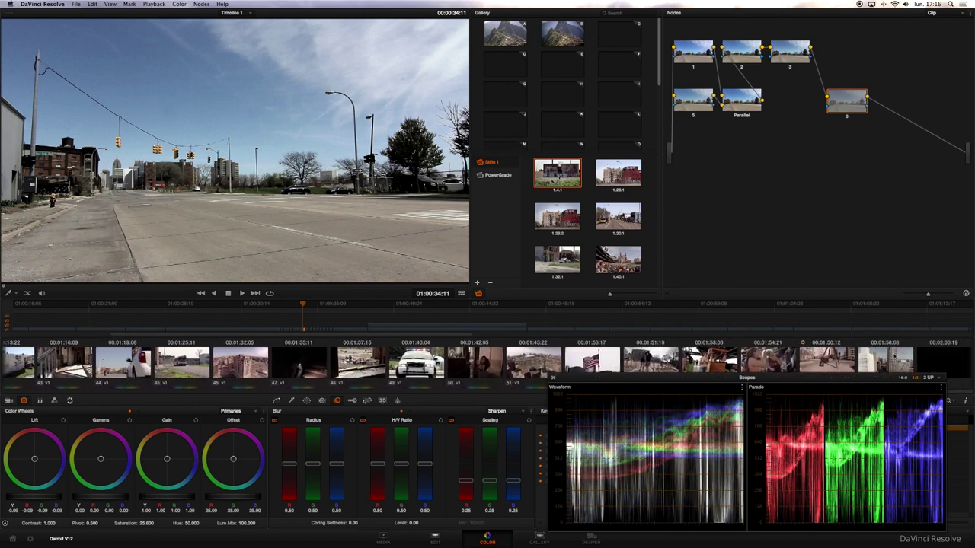
{"action": "left_click", "coordinate": [827, 360]}
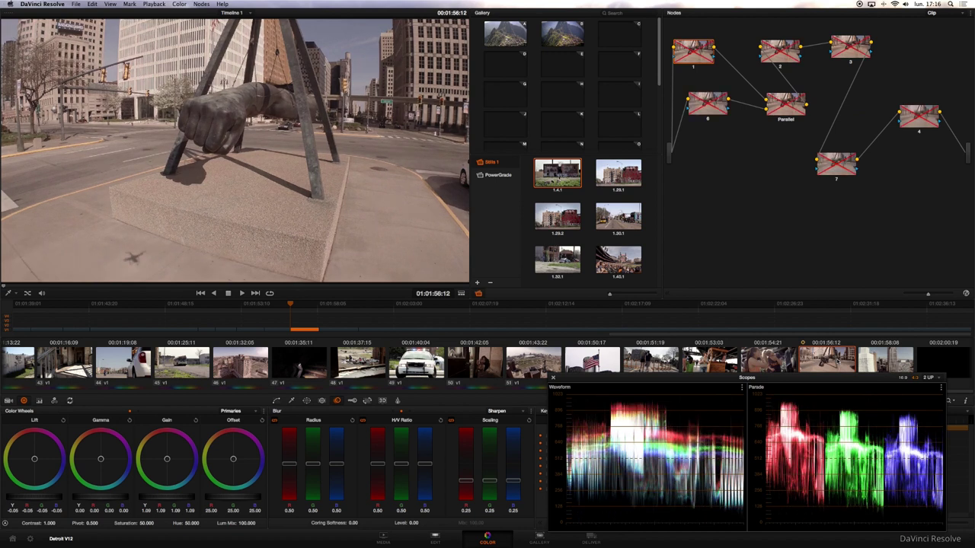
Bypass the sculpture clip's grade and advance the playhead to 01:01:57:10.
{"action": "key", "text": "alt+d"}
{"action": "key", "text": "alt+d"}
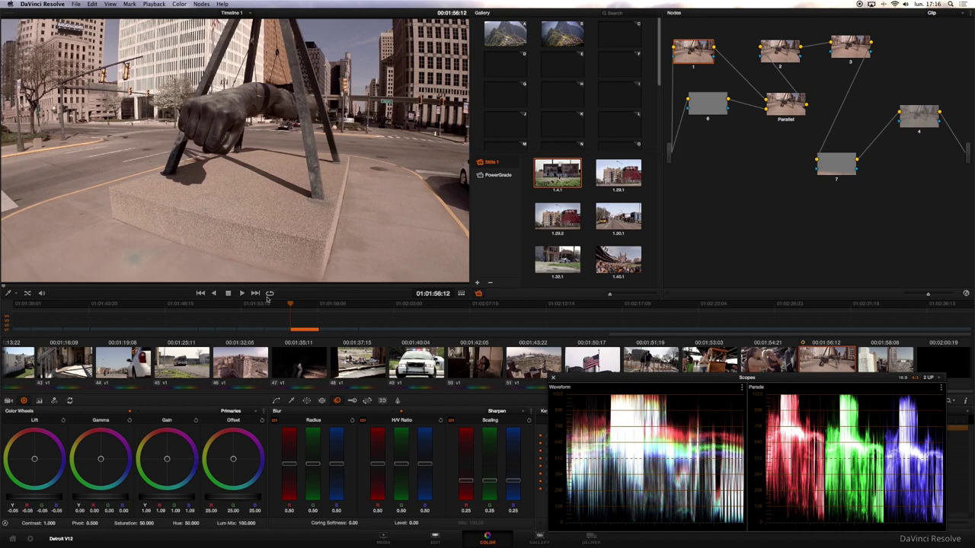
{"action": "left_click_drag", "start_coordinate": [290, 304], "coordinate": [307, 306]}
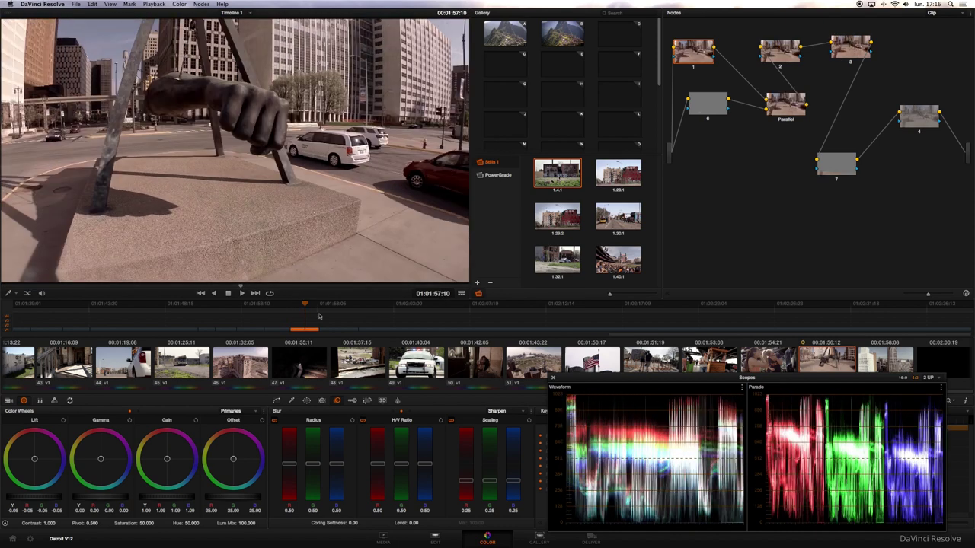